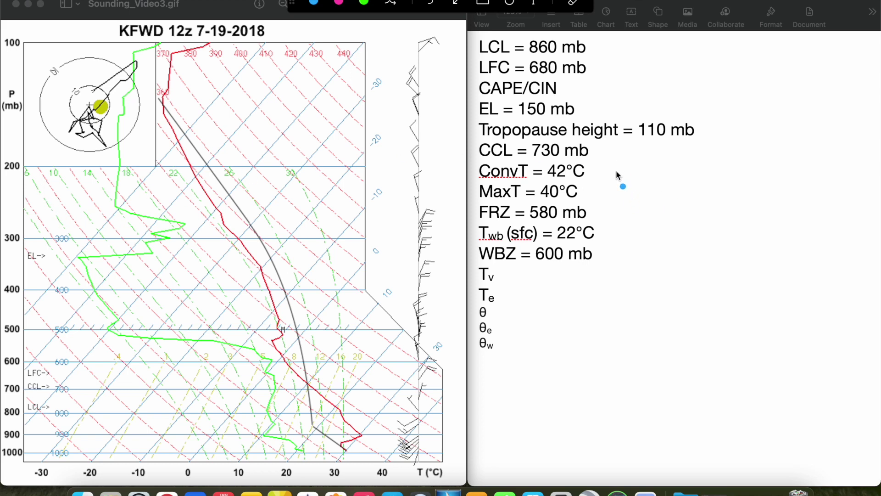
Step: Handwrite the heading 'Lifted index (LI)' to the right of the parameter list
{"action": "left_click_drag", "start_coordinate": [618, 172], "coordinate": [643, 200]}
{"action": "mouse_move", "coordinate": [675, 160]}
{"action": "left_mouse_down"}
{"action": "mouse_move", "coordinate": [696, 189]}
{"action": "mouse_move", "coordinate": [804, 198]}
{"action": "left_mouse_up"}
{"action": "left_click", "coordinate": [782, 161]}
{"action": "mouse_move", "coordinate": [826, 188]}
{"action": "left_mouse_down"}
{"action": "mouse_move", "coordinate": [826, 198]}
{"action": "mouse_move", "coordinate": [863, 198]}
{"action": "left_mouse_up"}
{"action": "left_click_drag", "start_coordinate": [864, 179], "coordinate": [845, 197]}
{"action": "mouse_move", "coordinate": [685, 209]}
{"action": "left_mouse_down"}
{"action": "mouse_move", "coordinate": [691, 241]}
{"action": "mouse_move", "coordinate": [721, 250]}
{"action": "left_mouse_up"}
{"action": "left_click_drag", "start_coordinate": [722, 216], "coordinate": [722, 243]}
{"action": "left_click_drag", "start_coordinate": [739, 202], "coordinate": [747, 250]}
Step: Handwrite the definition 'LI = Tenv500 − Tparcel500' beneath the heading
{"action": "left_click_drag", "start_coordinate": [518, 322], "coordinate": [532, 324]}
{"action": "mouse_move", "coordinate": [517, 295]}
{"action": "left_mouse_down"}
{"action": "mouse_move", "coordinate": [519, 327]}
{"action": "mouse_move", "coordinate": [548, 329]}
{"action": "mouse_move", "coordinate": [583, 310]}
{"action": "left_mouse_up"}
{"action": "left_click_drag", "start_coordinate": [568, 324], "coordinate": [585, 323]}
{"action": "left_click", "coordinate": [620, 313]}
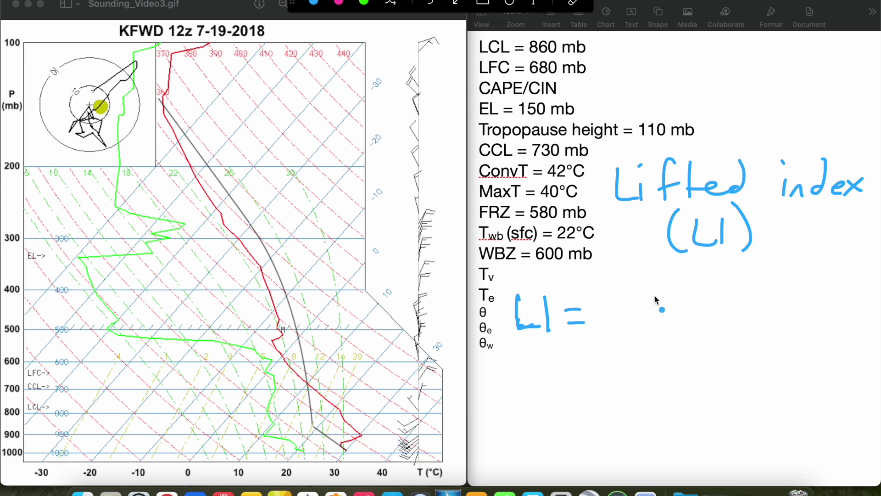
{"action": "left_click_drag", "start_coordinate": [597, 292], "coordinate": [636, 288]}
{"action": "mouse_move", "coordinate": [617, 290]}
{"action": "left_mouse_down"}
{"action": "mouse_move", "coordinate": [620, 329]}
{"action": "mouse_move", "coordinate": [670, 318]}
{"action": "mouse_move", "coordinate": [683, 345]}
{"action": "mouse_move", "coordinate": [779, 285]}
{"action": "left_mouse_up"}
{"action": "left_click", "coordinate": [745, 287]}
{"action": "mouse_move", "coordinate": [760, 290]}
{"action": "left_mouse_down"}
{"action": "mouse_move", "coordinate": [770, 322]}
{"action": "mouse_move", "coordinate": [777, 317]}
{"action": "mouse_move", "coordinate": [792, 329]}
{"action": "mouse_move", "coordinate": [814, 319]}
{"action": "mouse_move", "coordinate": [828, 324]}
{"action": "mouse_move", "coordinate": [838, 298]}
{"action": "mouse_move", "coordinate": [841, 340]}
{"action": "mouse_move", "coordinate": [861, 328]}
{"action": "mouse_move", "coordinate": [875, 340]}
{"action": "left_mouse_up"}
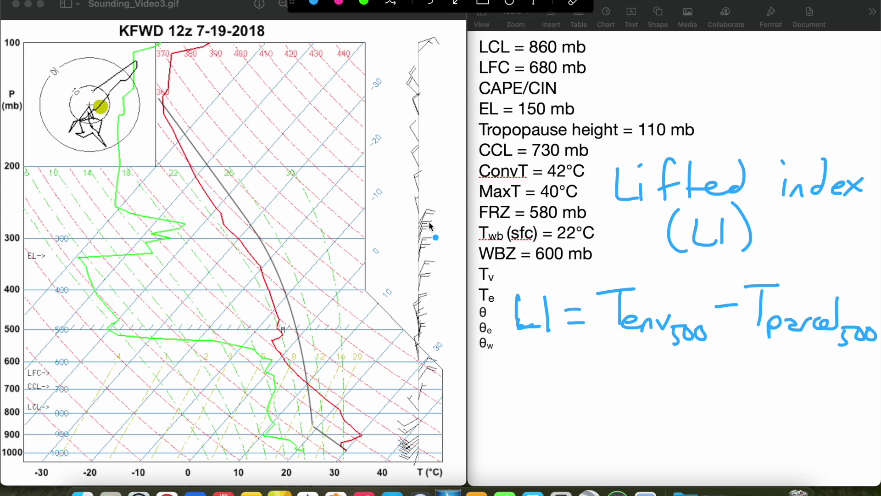
Step: Write 'Positive LI → stable' across the top of the Skew-T chart
{"action": "mouse_move", "coordinate": [235, 96]}
{"action": "left_mouse_down"}
{"action": "mouse_move", "coordinate": [236, 83]}
{"action": "mouse_move", "coordinate": [252, 84]}
{"action": "left_mouse_up"}
{"action": "left_click_drag", "start_coordinate": [269, 82], "coordinate": [287, 96]}
{"action": "mouse_move", "coordinate": [294, 58]}
{"action": "left_mouse_down"}
{"action": "mouse_move", "coordinate": [304, 83]}
{"action": "mouse_move", "coordinate": [342, 81]}
{"action": "mouse_move", "coordinate": [365, 52]}
{"action": "left_mouse_up"}
{"action": "left_click", "coordinate": [369, 87]}
{"action": "left_click_drag", "start_coordinate": [366, 85], "coordinate": [385, 84]}
{"action": "mouse_move", "coordinate": [390, 52]}
{"action": "left_mouse_down"}
{"action": "mouse_move", "coordinate": [391, 85]}
{"action": "mouse_move", "coordinate": [417, 91]}
{"action": "left_mouse_up"}
{"action": "mouse_move", "coordinate": [441, 72]}
{"action": "left_mouse_down"}
{"action": "mouse_move", "coordinate": [435, 91]}
{"action": "mouse_move", "coordinate": [473, 92]}
{"action": "left_mouse_up"}
{"action": "mouse_move", "coordinate": [477, 56]}
{"action": "left_mouse_down"}
{"action": "mouse_move", "coordinate": [480, 92]}
{"action": "mouse_move", "coordinate": [504, 85]}
{"action": "left_mouse_up"}
Step: Write 'Negative LI → unstable' below the stable note
{"action": "mouse_move", "coordinate": [246, 145]}
{"action": "left_mouse_down"}
{"action": "mouse_move", "coordinate": [248, 120]}
{"action": "mouse_move", "coordinate": [267, 137]}
{"action": "left_mouse_up"}
{"action": "mouse_move", "coordinate": [275, 130]}
{"action": "left_mouse_down"}
{"action": "mouse_move", "coordinate": [307, 137]}
{"action": "mouse_move", "coordinate": [365, 133]}
{"action": "mouse_move", "coordinate": [383, 122]}
{"action": "mouse_move", "coordinate": [395, 136]}
{"action": "left_mouse_up"}
{"action": "mouse_move", "coordinate": [397, 113]}
{"action": "left_mouse_down"}
{"action": "mouse_move", "coordinate": [397, 138]}
{"action": "mouse_move", "coordinate": [452, 123]}
{"action": "mouse_move", "coordinate": [473, 132]}
{"action": "mouse_move", "coordinate": [491, 111]}
{"action": "mouse_move", "coordinate": [534, 120]}
{"action": "left_mouse_up"}
{"action": "left_click", "coordinate": [551, 106]}
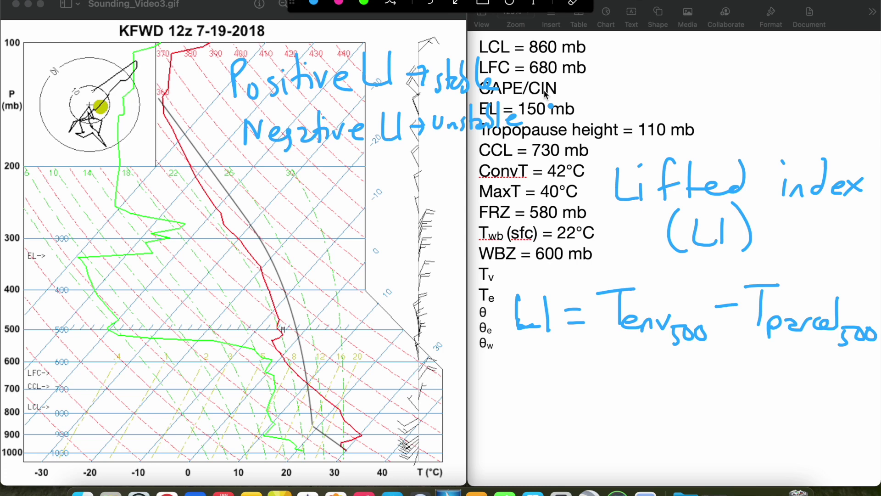
Step: Write 'Tenv500 =' below the notes and mark the temperature curve at 500 mb
{"action": "mouse_move", "coordinate": [294, 171]}
{"action": "left_mouse_down"}
{"action": "mouse_move", "coordinate": [326, 168]}
{"action": "mouse_move", "coordinate": [317, 204]}
{"action": "mouse_move", "coordinate": [331, 207]}
{"action": "left_mouse_up"}
{"action": "mouse_move", "coordinate": [335, 195]}
{"action": "left_mouse_down"}
{"action": "mouse_move", "coordinate": [345, 207]}
{"action": "mouse_move", "coordinate": [361, 196]}
{"action": "mouse_move", "coordinate": [362, 226]}
{"action": "left_mouse_up"}
{"action": "left_click_drag", "start_coordinate": [366, 205], "coordinate": [404, 182]}
{"action": "left_click_drag", "start_coordinate": [387, 191], "coordinate": [406, 189]}
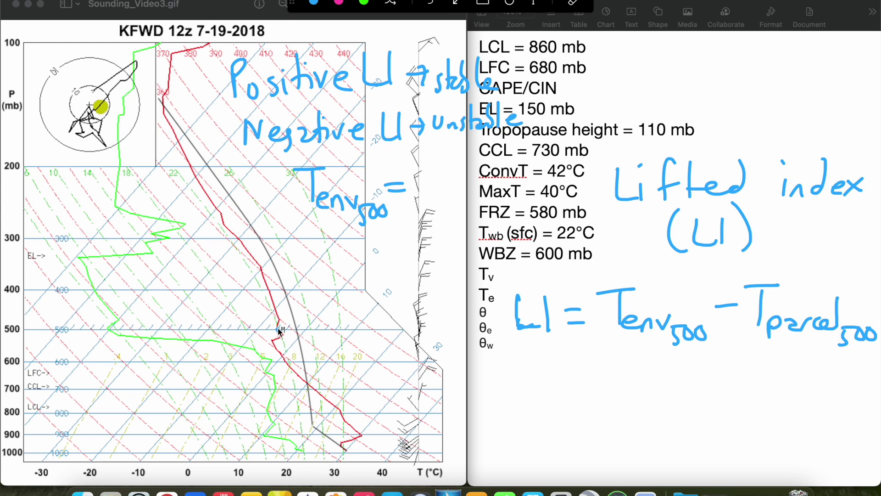
{"action": "left_click", "coordinate": [278, 329]}
Step: Write 'Tparcel500 =' below the Tenv500 reading
{"action": "left_click_drag", "start_coordinate": [421, 171], "coordinate": [421, 178]}
{"action": "mouse_move", "coordinate": [410, 171]}
{"action": "left_mouse_down"}
{"action": "mouse_move", "coordinate": [437, 196]}
{"action": "mouse_move", "coordinate": [446, 171]}
{"action": "mouse_move", "coordinate": [465, 170]}
{"action": "mouse_move", "coordinate": [472, 200]}
{"action": "left_mouse_up"}
{"action": "left_click_drag", "start_coordinate": [303, 223], "coordinate": [334, 222]}
{"action": "mouse_move", "coordinate": [322, 226]}
{"action": "left_mouse_down"}
{"action": "mouse_move", "coordinate": [327, 250]}
{"action": "mouse_move", "coordinate": [355, 260]}
{"action": "left_mouse_up"}
{"action": "left_click_drag", "start_coordinate": [357, 252], "coordinate": [371, 260]}
{"action": "left_click_drag", "start_coordinate": [375, 255], "coordinate": [386, 259]}
{"action": "mouse_move", "coordinate": [391, 255]}
{"action": "left_mouse_down"}
{"action": "mouse_move", "coordinate": [395, 267]}
{"action": "mouse_move", "coordinate": [405, 264]}
{"action": "left_mouse_up"}
{"action": "left_click_drag", "start_coordinate": [410, 240], "coordinate": [421, 246]}
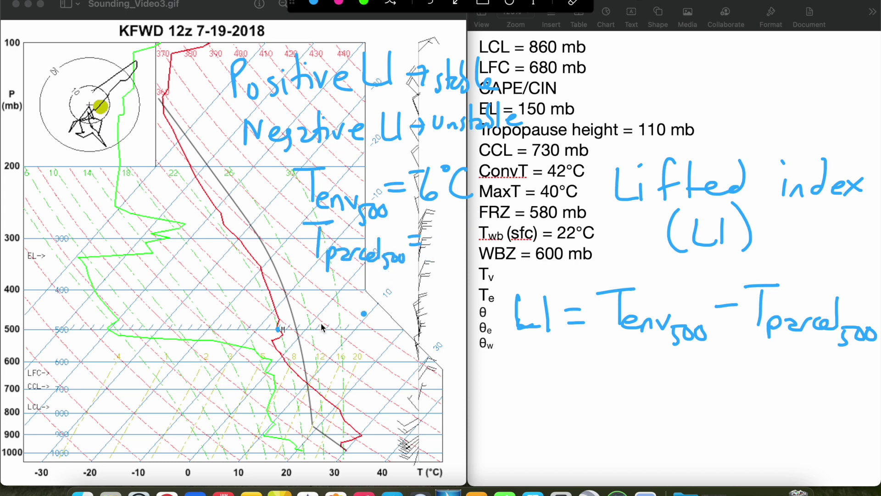
Step: Mark the parcel curve at 500 mb, write −2°C, and draw an arrow toward the LI equation
{"action": "left_click", "coordinate": [296, 328]}
{"action": "left_click_drag", "start_coordinate": [425, 239], "coordinate": [448, 253]}
{"action": "left_click_drag", "start_coordinate": [459, 232], "coordinate": [473, 257]}
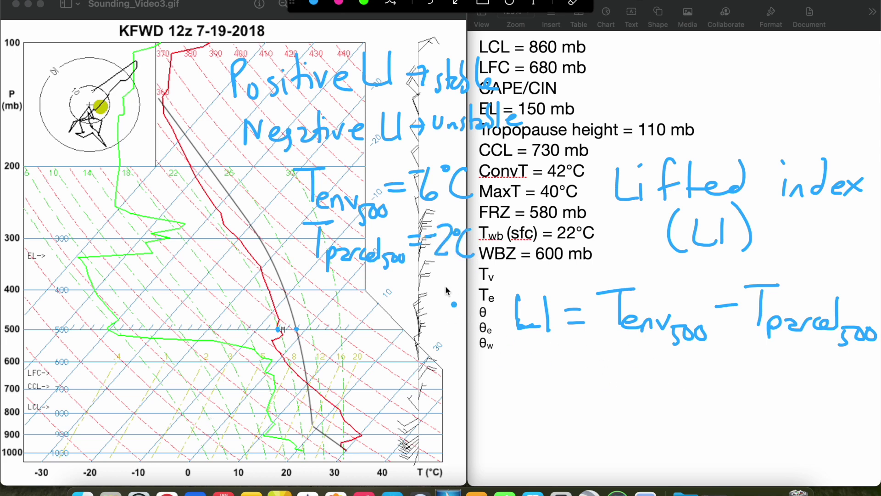
{"action": "left_click_drag", "start_coordinate": [430, 274], "coordinate": [471, 317]}
{"action": "mouse_move", "coordinate": [461, 303]}
{"action": "left_mouse_down"}
{"action": "mouse_move", "coordinate": [472, 318]}
{"action": "mouse_move", "coordinate": [459, 337]}
{"action": "left_mouse_up"}
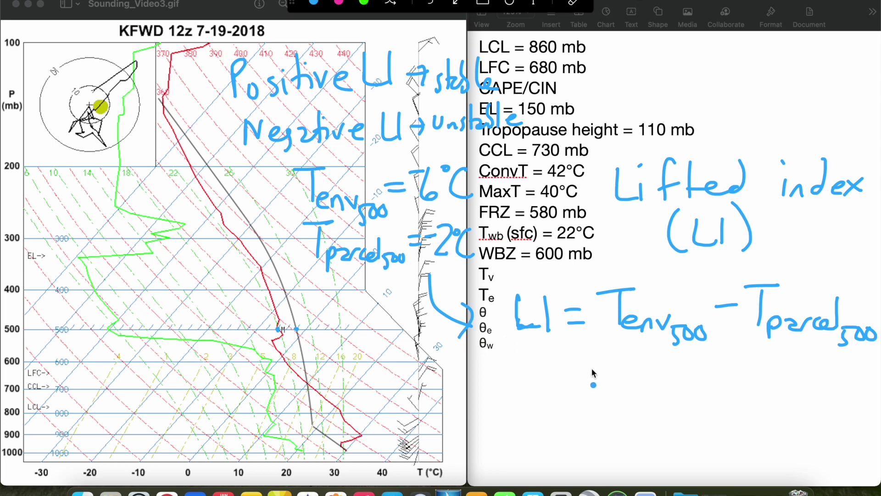
Step: Write the substitution '= (−6°C) + (+2°C)' below the LI equation, correcting the signs
{"action": "mouse_move", "coordinate": [576, 379]}
{"action": "left_mouse_down"}
{"action": "mouse_move", "coordinate": [620, 392]}
{"action": "mouse_move", "coordinate": [642, 374]}
{"action": "left_mouse_up"}
{"action": "mouse_move", "coordinate": [661, 363]}
{"action": "left_mouse_down"}
{"action": "mouse_move", "coordinate": [658, 380]}
{"action": "mouse_move", "coordinate": [678, 357]}
{"action": "mouse_move", "coordinate": [691, 382]}
{"action": "left_mouse_up"}
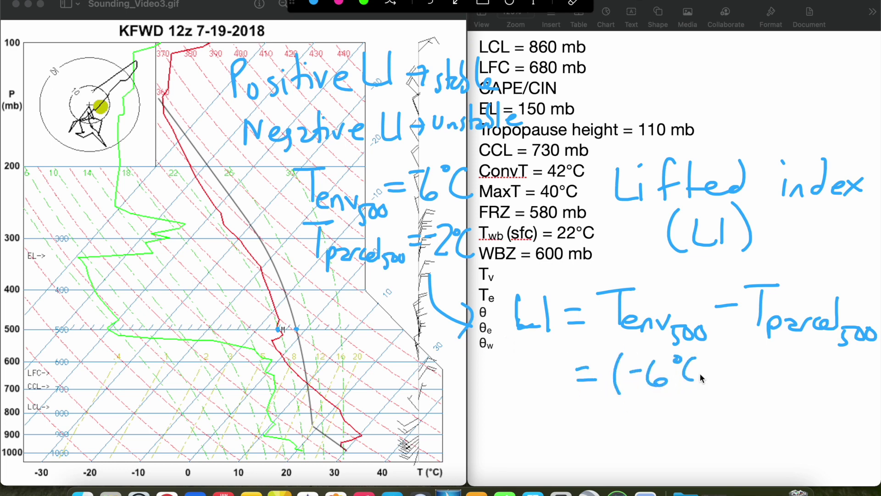
{"action": "left_click_drag", "start_coordinate": [779, 366], "coordinate": [800, 384]}
{"action": "left_click_drag", "start_coordinate": [814, 361], "coordinate": [833, 381]}
{"action": "left_click_drag", "start_coordinate": [851, 345], "coordinate": [849, 395]}
{"action": "left_click_drag", "start_coordinate": [742, 355], "coordinate": [742, 382]}
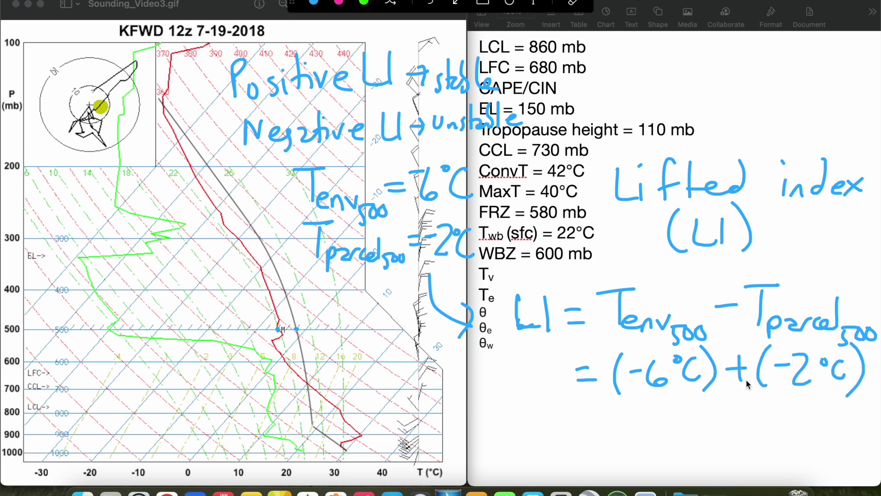
{"action": "left_click_drag", "start_coordinate": [783, 353], "coordinate": [782, 381]}
Step: Write the result '= −4' beneath the substitution
{"action": "left_click_drag", "start_coordinate": [581, 421], "coordinate": [600, 420]}
{"action": "left_click_drag", "start_coordinate": [581, 433], "coordinate": [602, 432]}
{"action": "left_click_drag", "start_coordinate": [624, 426], "coordinate": [685, 438]}
{"action": "left_click_drag", "start_coordinate": [683, 403], "coordinate": [679, 447]}
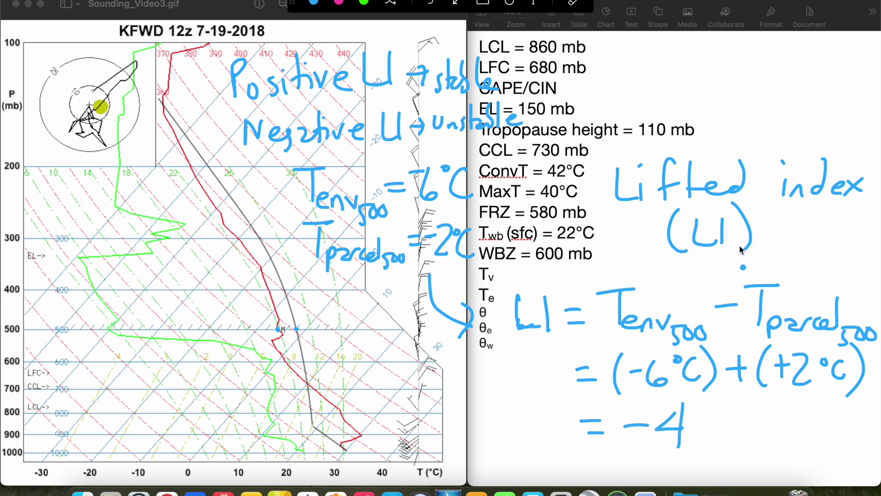
Step: Write 'unitless' near the Lifted index heading
{"action": "mouse_move", "coordinate": [619, 69]}
{"action": "left_mouse_down"}
{"action": "mouse_move", "coordinate": [624, 87]}
{"action": "mouse_move", "coordinate": [634, 70]}
{"action": "left_mouse_up"}
{"action": "left_click_drag", "start_coordinate": [638, 88], "coordinate": [666, 89]}
{"action": "mouse_move", "coordinate": [682, 51]}
{"action": "left_mouse_down"}
{"action": "mouse_move", "coordinate": [682, 94]}
{"action": "mouse_move", "coordinate": [701, 90]}
{"action": "left_mouse_up"}
{"action": "left_click_drag", "start_coordinate": [711, 82], "coordinate": [749, 91]}
{"action": "left_click_drag", "start_coordinate": [672, 70], "coordinate": [691, 67]}
{"action": "left_click", "coordinate": [660, 56]}
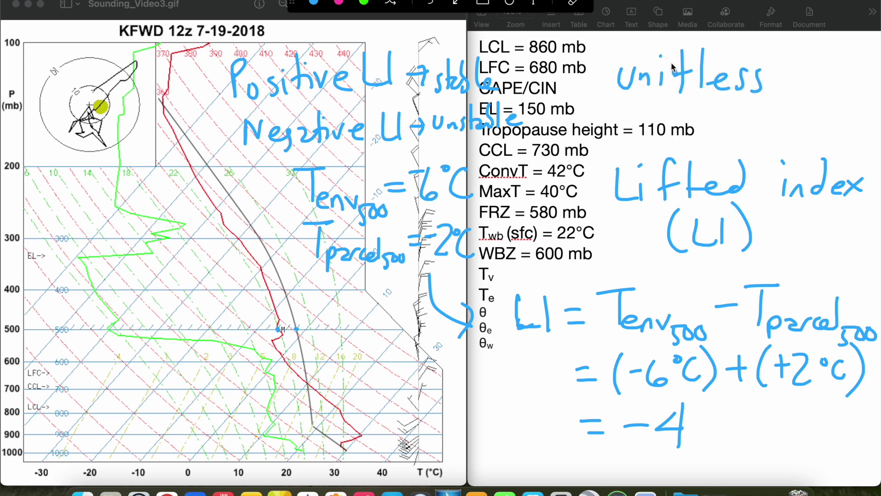
Step: Box the −4 result, clear the handwriting, and add 'LI = -4' below θw
{"action": "mouse_move", "coordinate": [610, 404]}
{"action": "left_mouse_down"}
{"action": "mouse_move", "coordinate": [611, 452]}
{"action": "mouse_move", "coordinate": [698, 401]}
{"action": "mouse_move", "coordinate": [695, 452]}
{"action": "mouse_move", "coordinate": [603, 452]}
{"action": "left_mouse_up"}
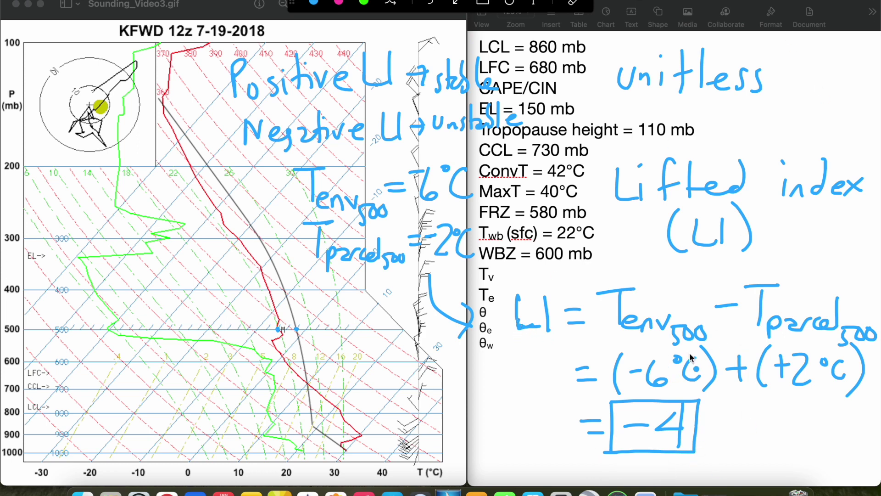
{"action": "left_click", "coordinate": [596, 6]}
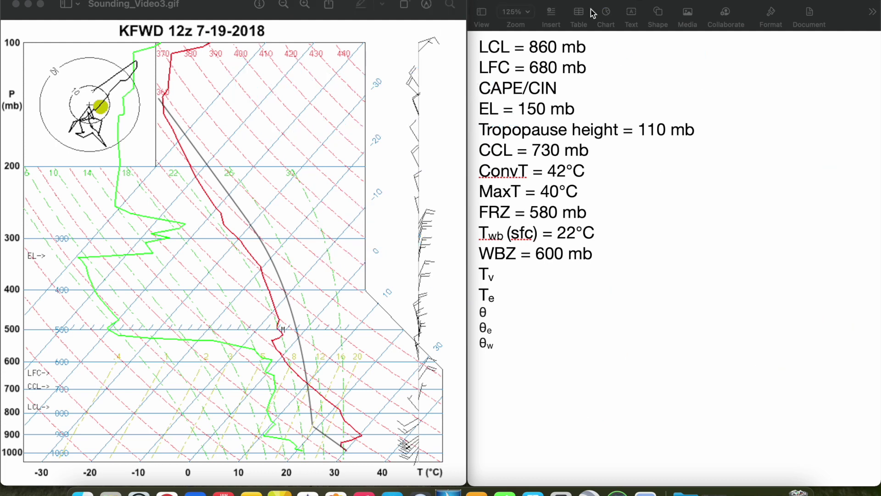
{"action": "left_click", "coordinate": [486, 365]}
{"action": "type", "text": "LI = -4"}
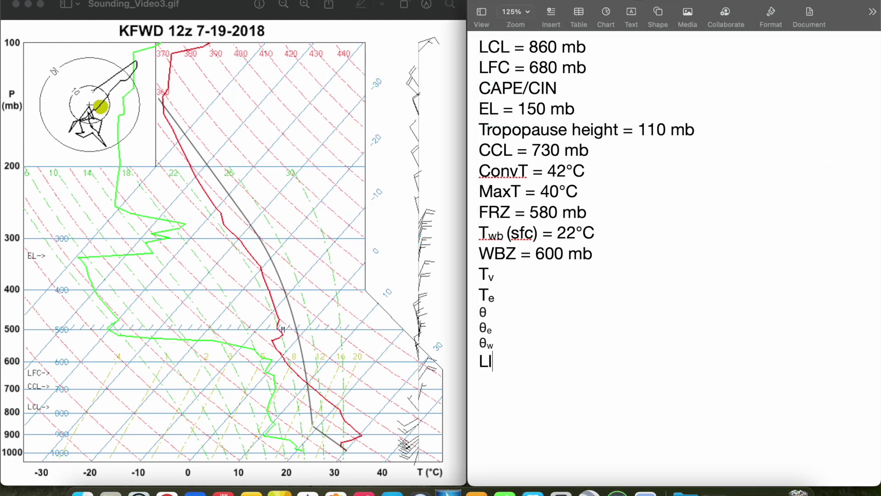